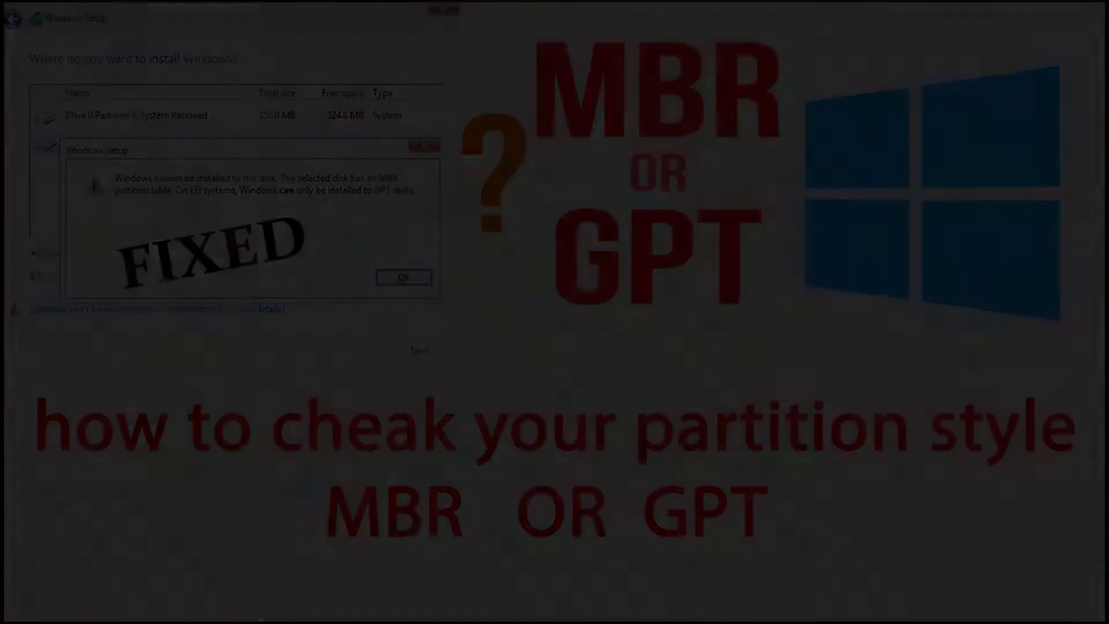
Step: Bring up the This PC context menu on the desktop after dismissing the desktop's own menu
right_click(390, 113)
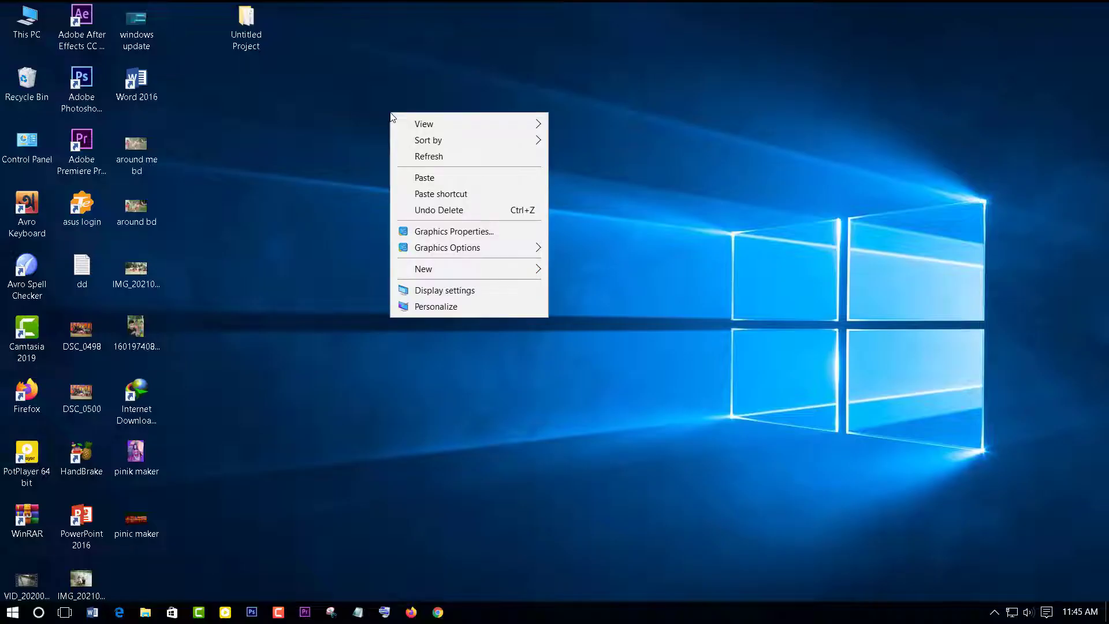
left_click(419, 164)
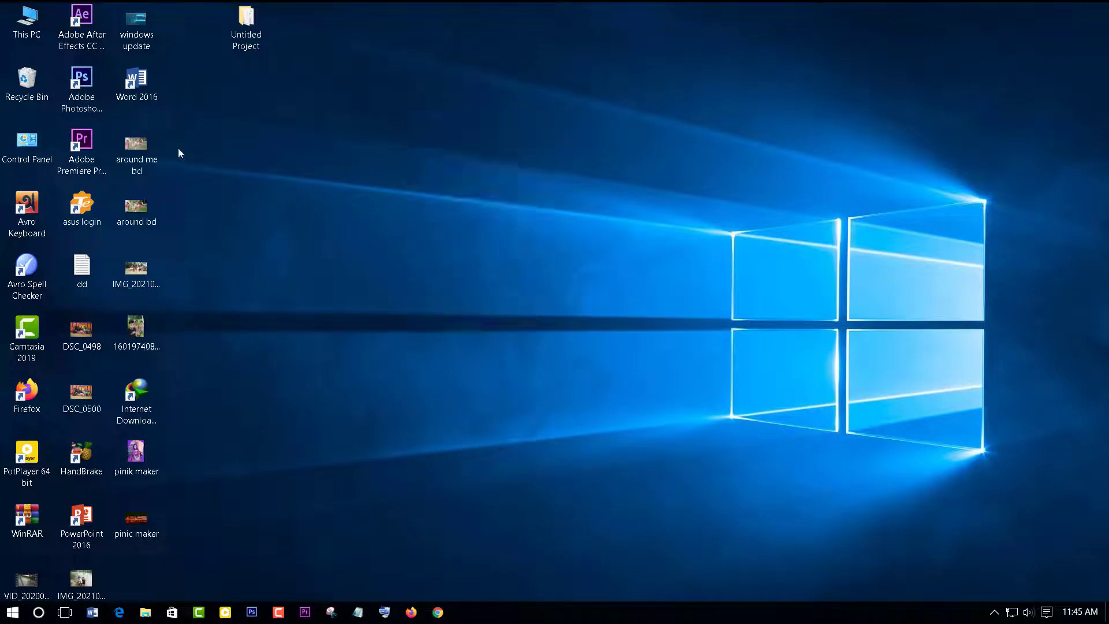
right_click(30, 19)
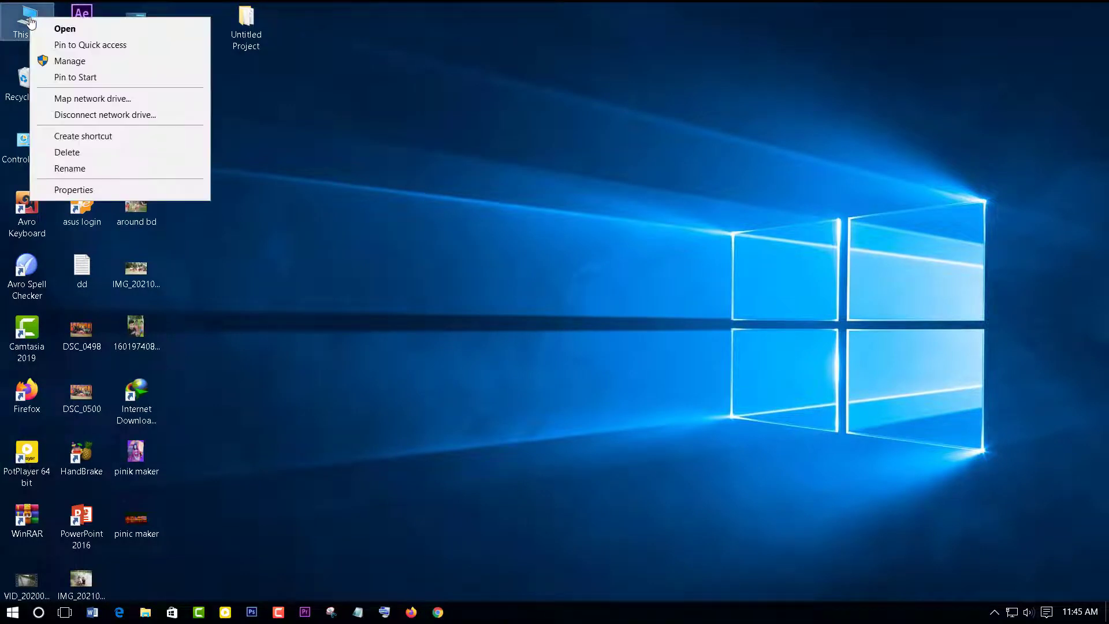
Step: Launch Computer Management via Manage and maximize its window
left_click(71, 60)
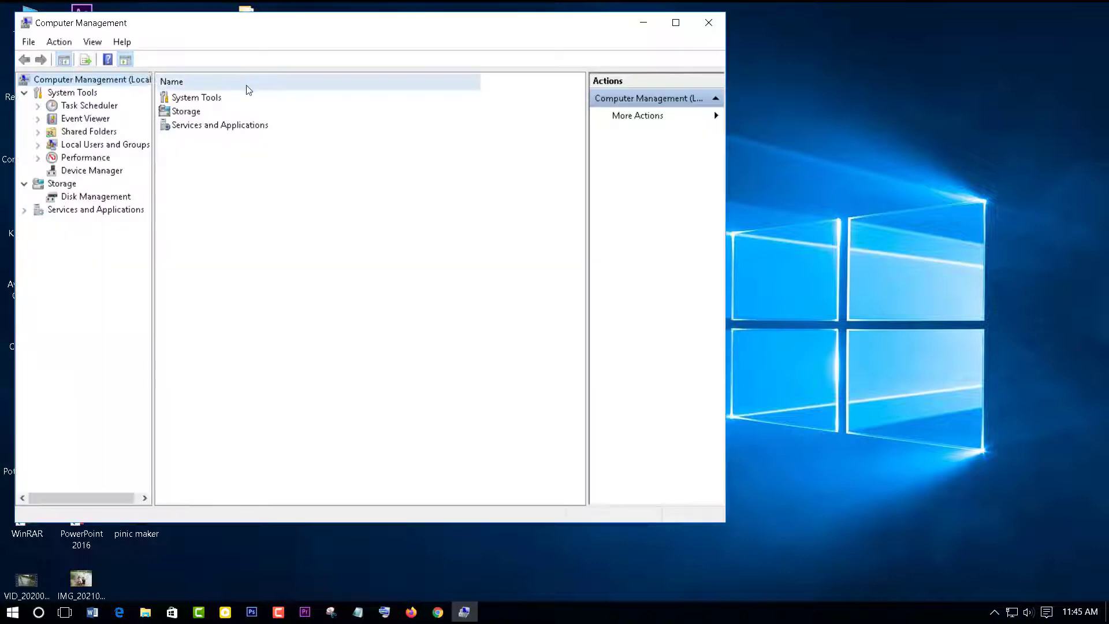
left_click(675, 22)
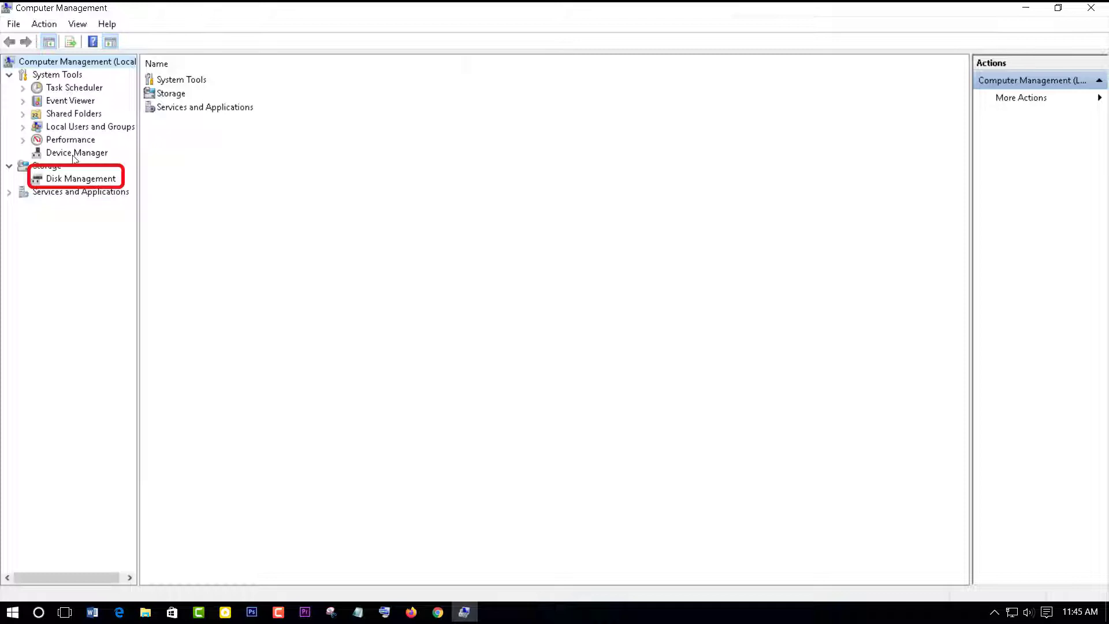
Step: Load Disk Management under Storage, listing Disk 0 and Disk 1 volumes
left_click(106, 182)
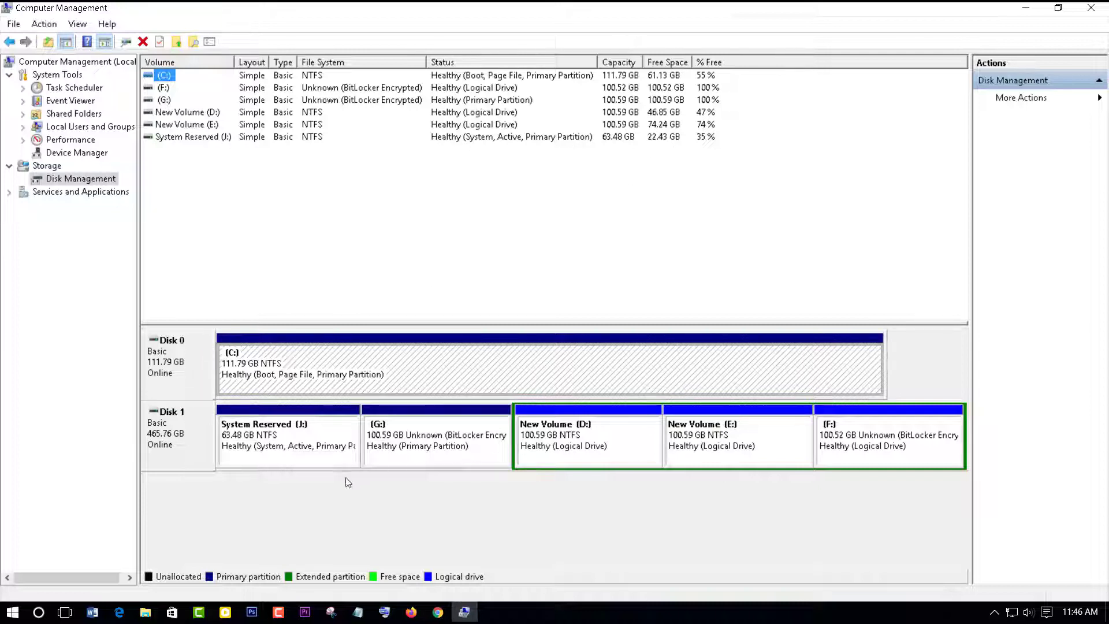
Step: Show Disk 0 Properties on the Volumes tab, revealing Master Boot Record (MBR) partition style
right_click(200, 363)
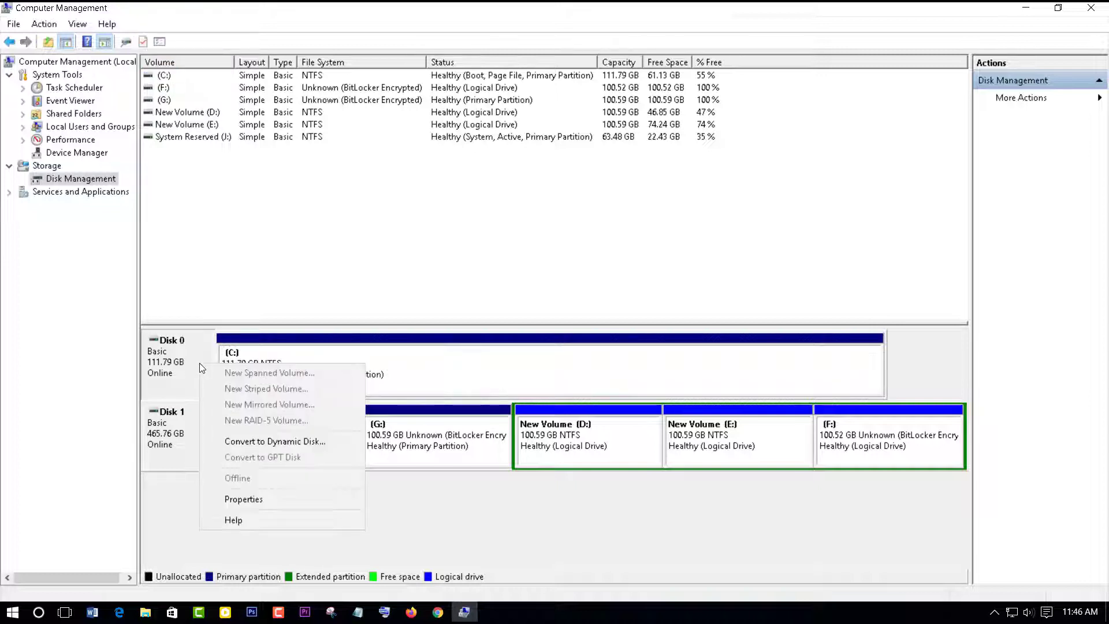
left_click(245, 499)
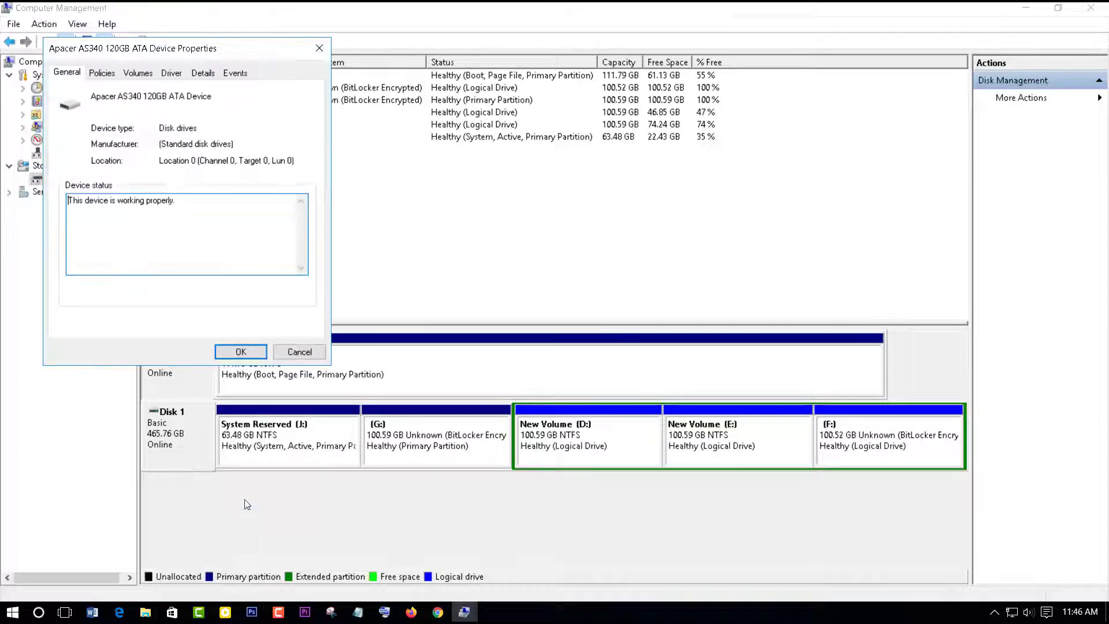
left_click(137, 72)
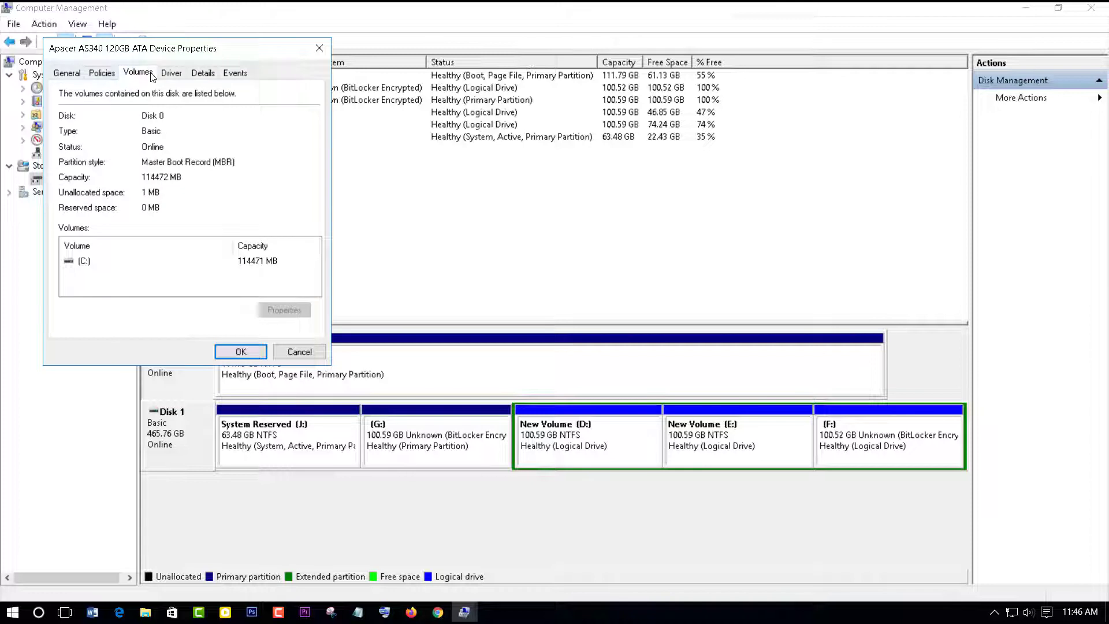